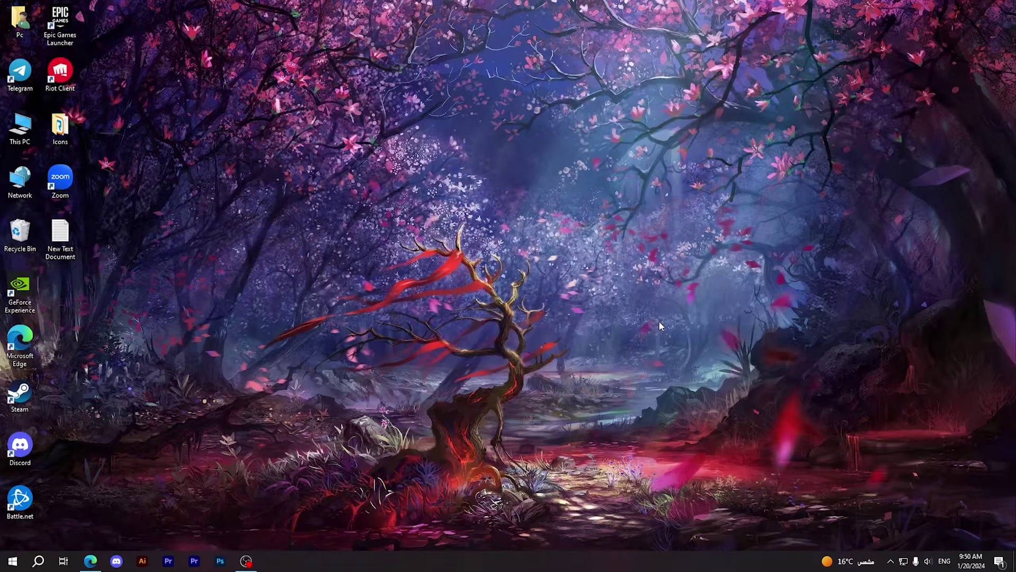
# Launch Zoom, sign in with the already entered account credentials and maximize the main window.
pyautogui.doubleClick(62, 183)
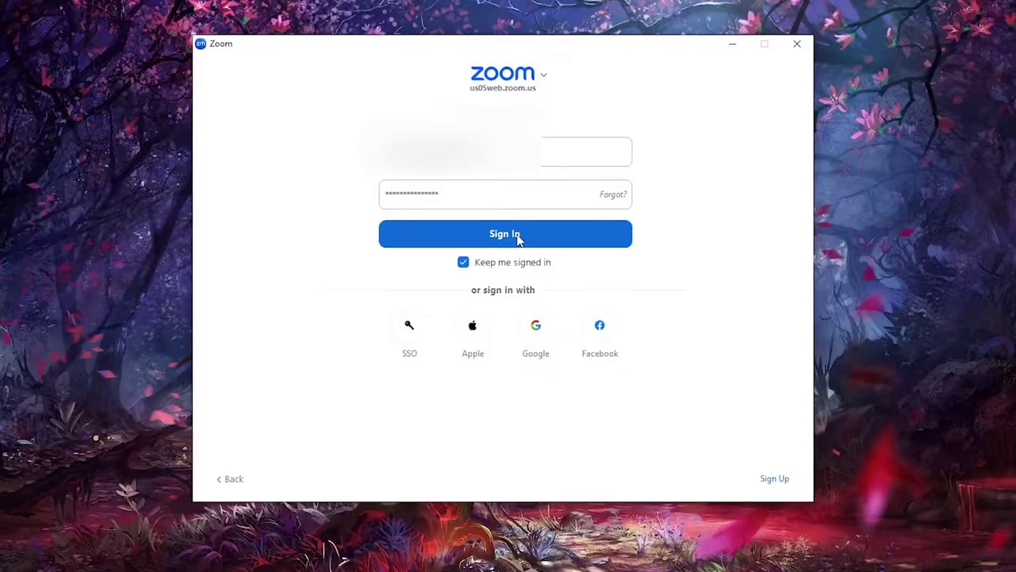
pyautogui.click(516, 236)
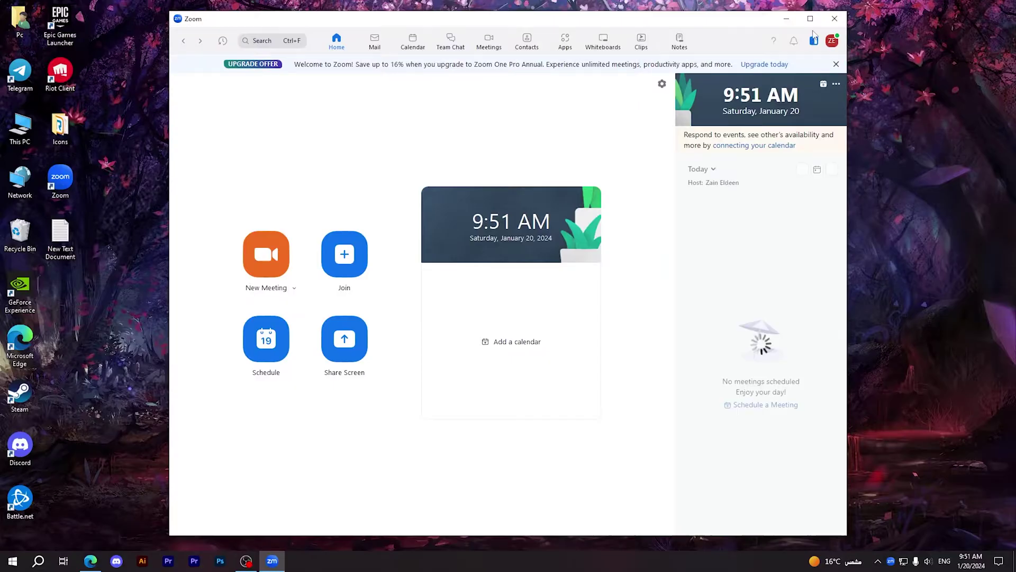
pyautogui.click(809, 19)
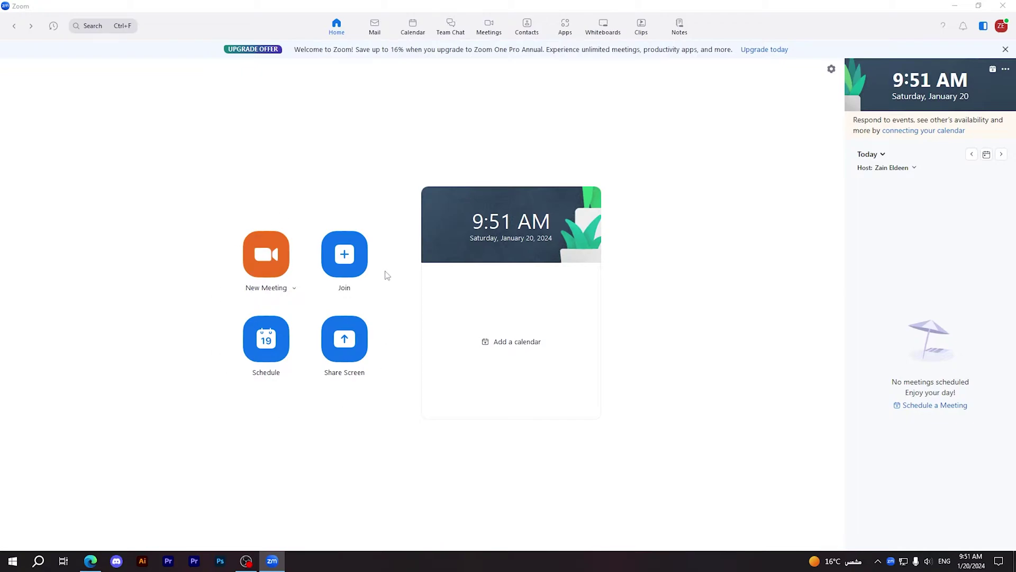
# Start scheduling a new meeting and replace its default topic with "work".
pyautogui.click(275, 351)
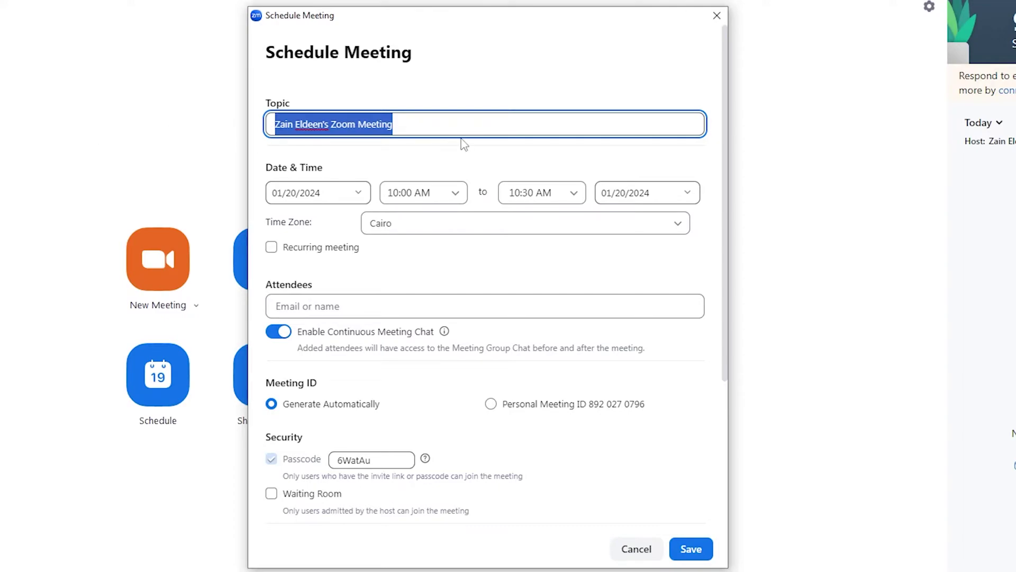
pyautogui.press('BackSpace')
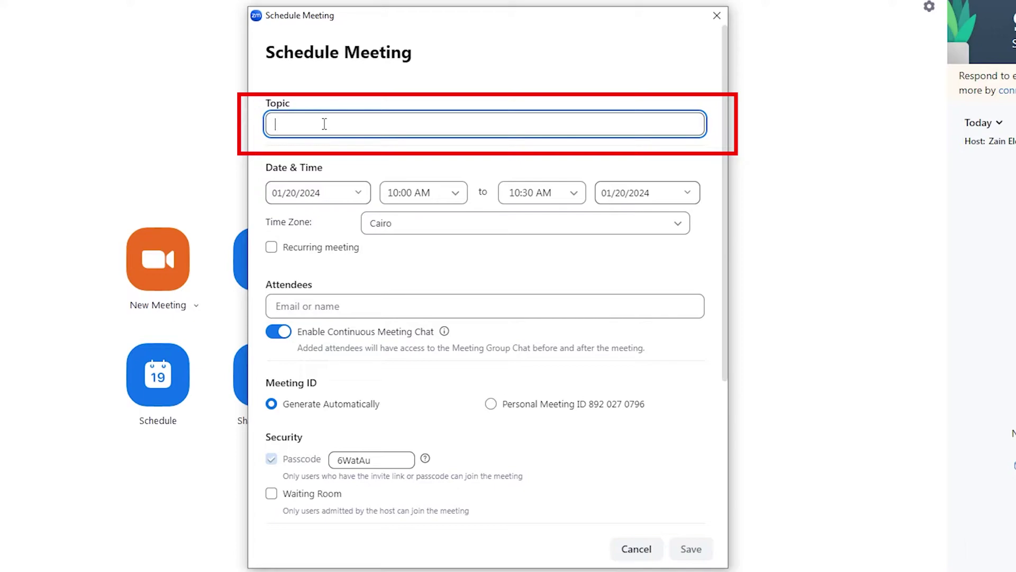
pyautogui.write('work')
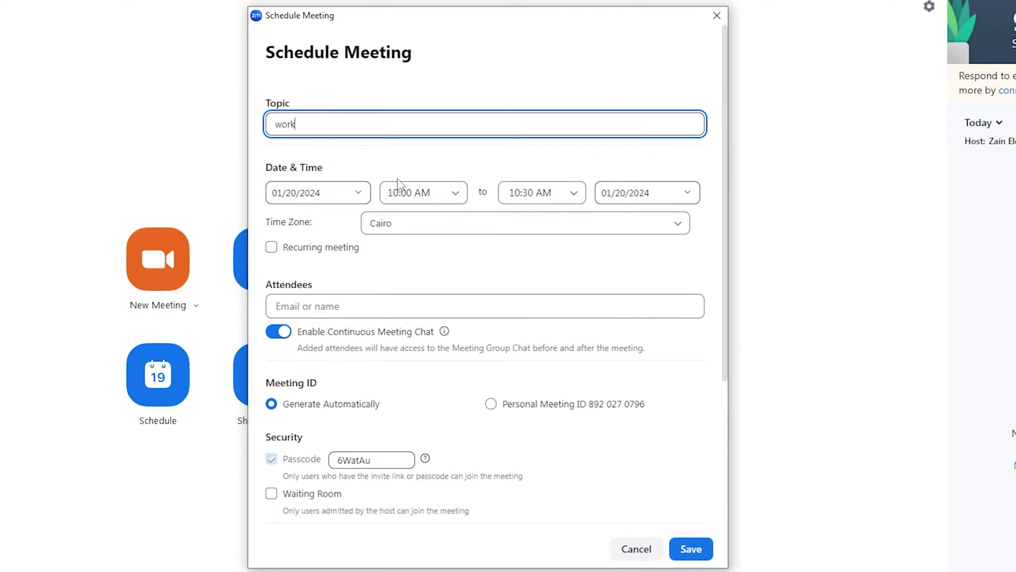
# Set the meeting's start date to 01/21/2024.
pyautogui.click(357, 194)
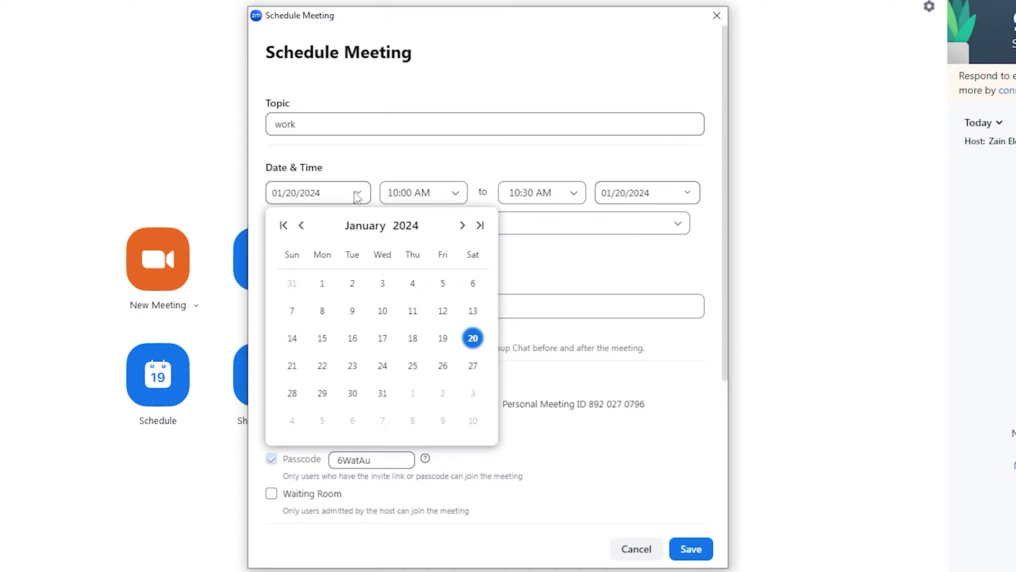
pyautogui.click(357, 194)
pyautogui.click(356, 193)
pyautogui.click(293, 367)
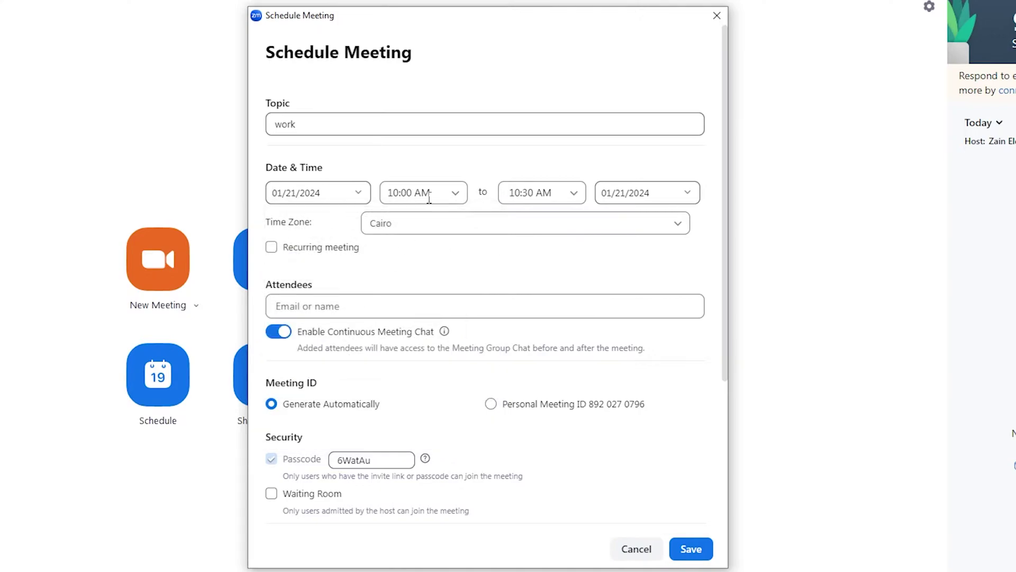
# Set the meeting's start time to 12:00 PM and its end time to 2:00 PM.
pyautogui.click(459, 196)
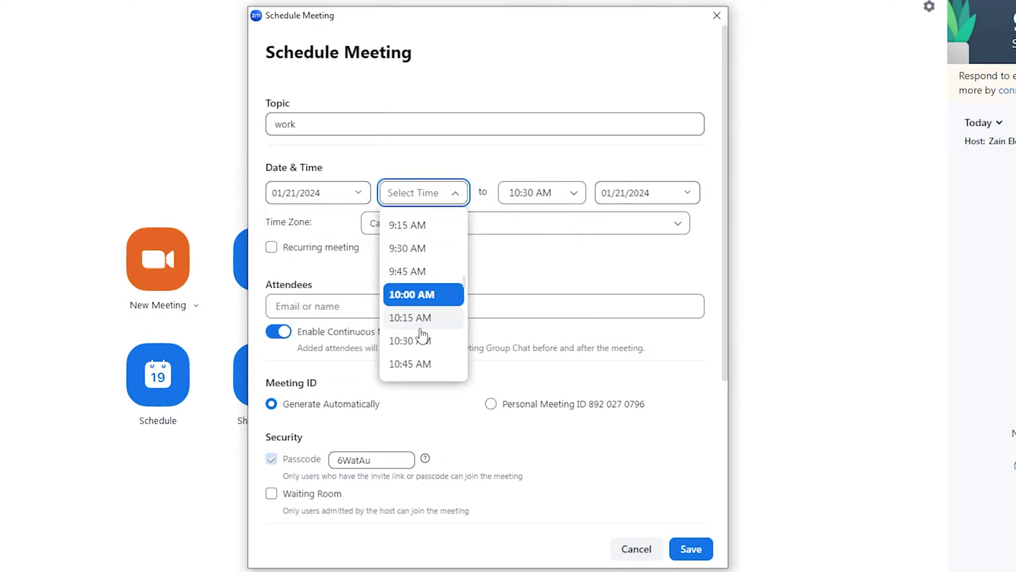
pyautogui.scroll(-3, 421, 332)
pyautogui.click(409, 355)
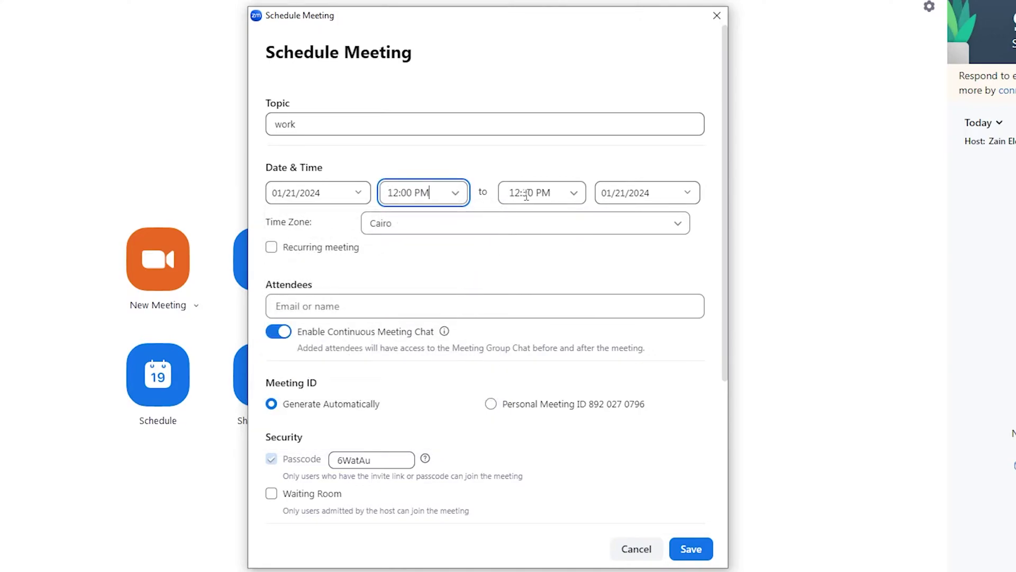
pyautogui.click(574, 200)
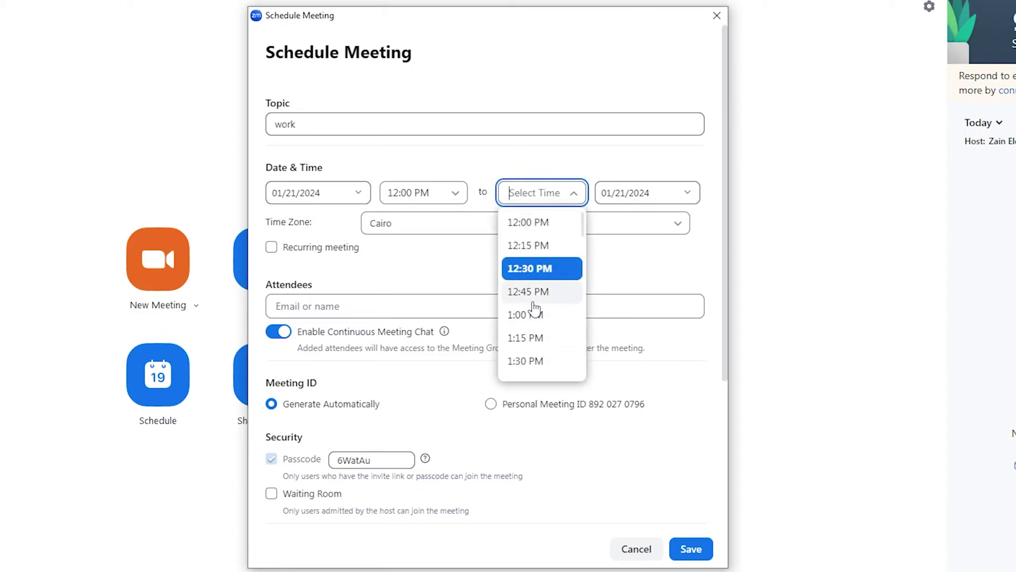
pyautogui.scroll(-3, 535, 310)
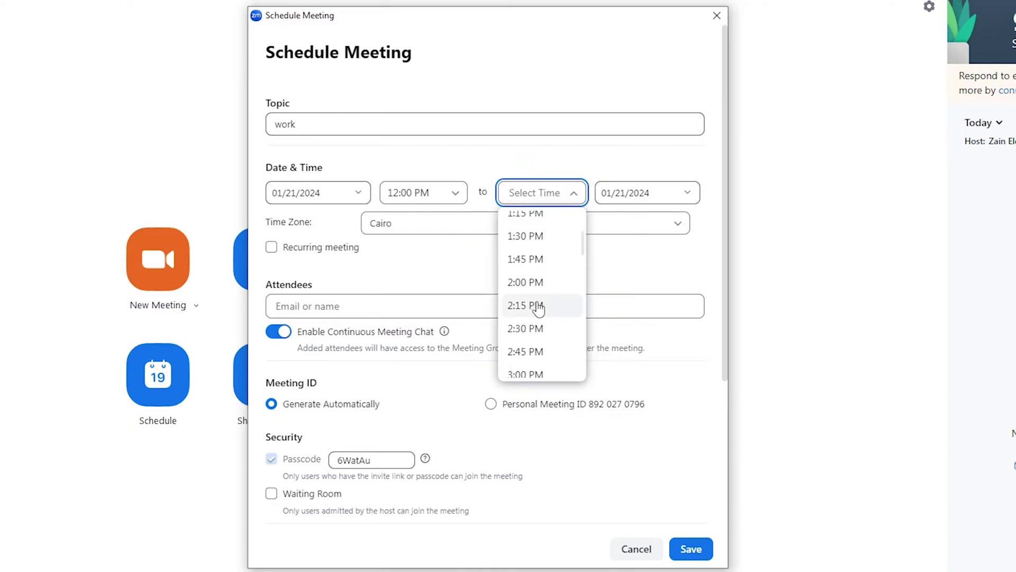
pyautogui.scroll(-1, 537, 304)
pyautogui.click(537, 266)
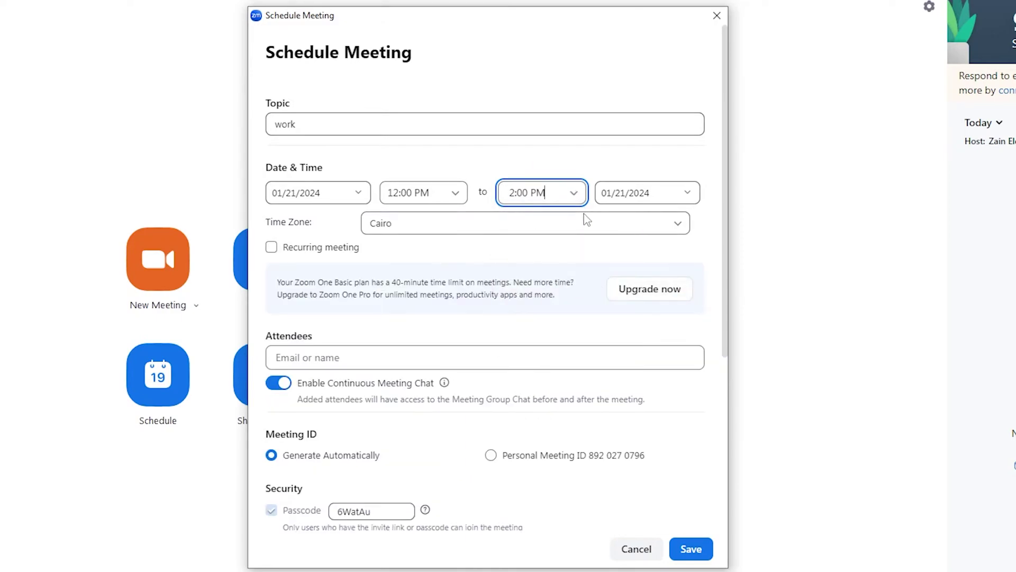
# Browse the available time zones and choose (GMT+02:00) Cairo for the meeting.
pyautogui.click(470, 228)
pyautogui.scroll(4, 450, 310)
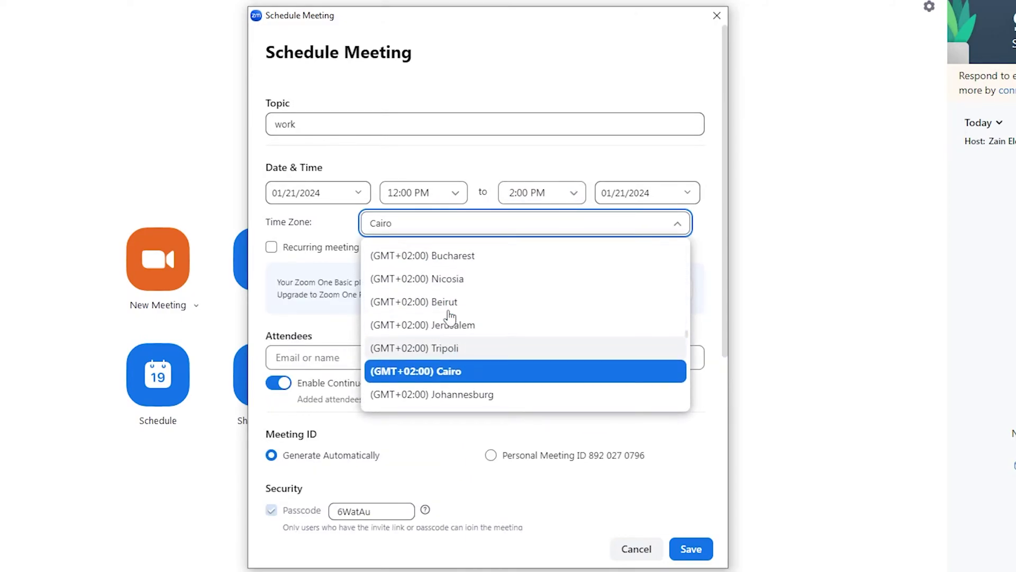
pyautogui.scroll(2, 450, 303)
pyautogui.scroll(-5, 456, 305)
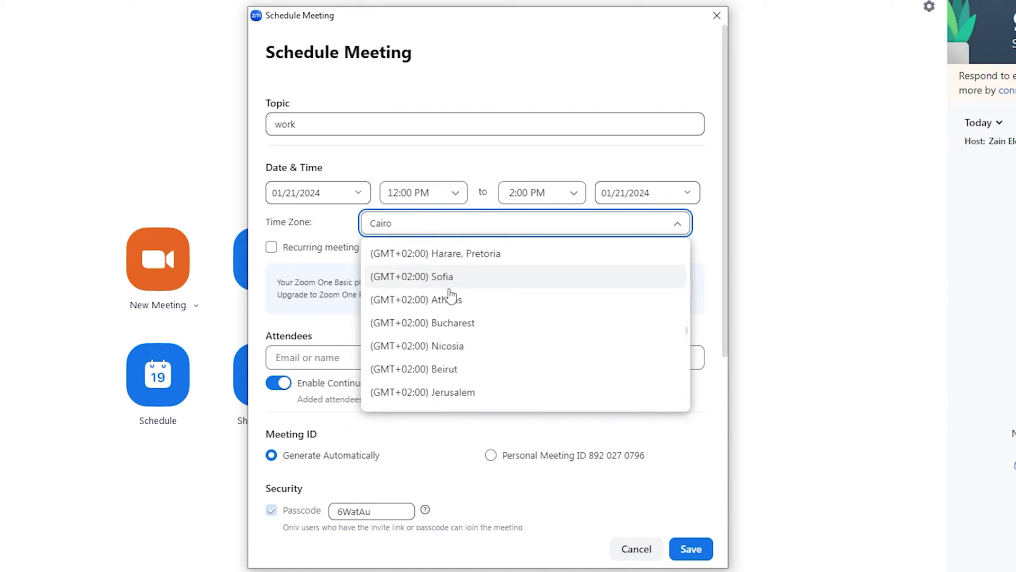
pyautogui.scroll(-1, 468, 281)
pyautogui.scroll(1, 471, 264)
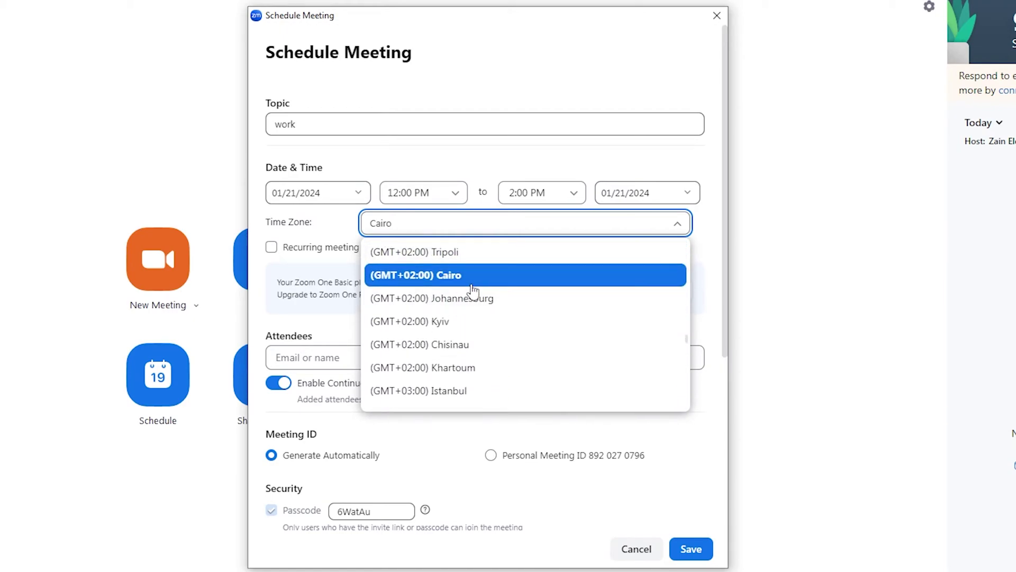
pyautogui.click(469, 277)
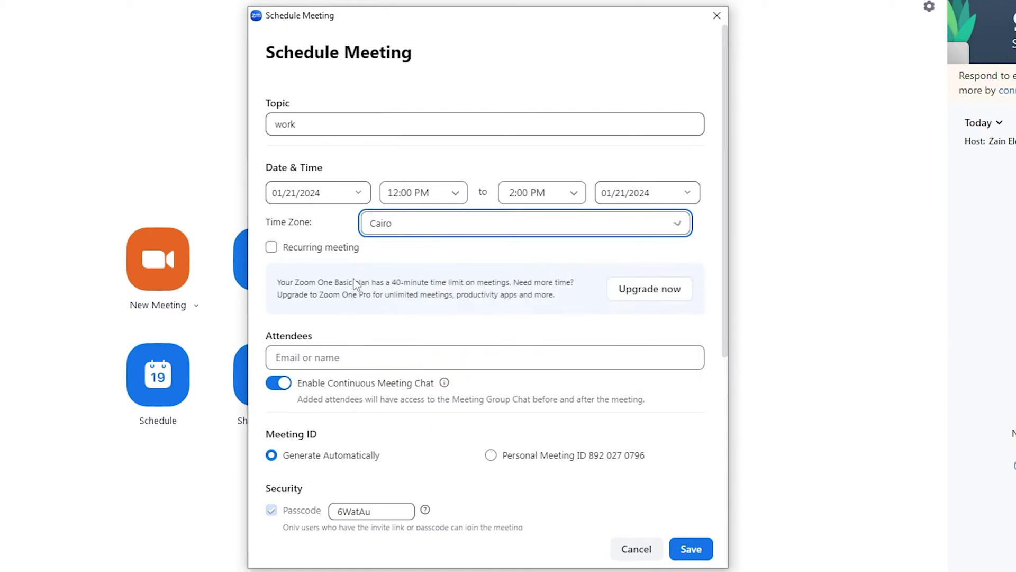
# Make the meeting recurring with Daily recurrence, repeating every 1 day.
pyautogui.click(336, 253)
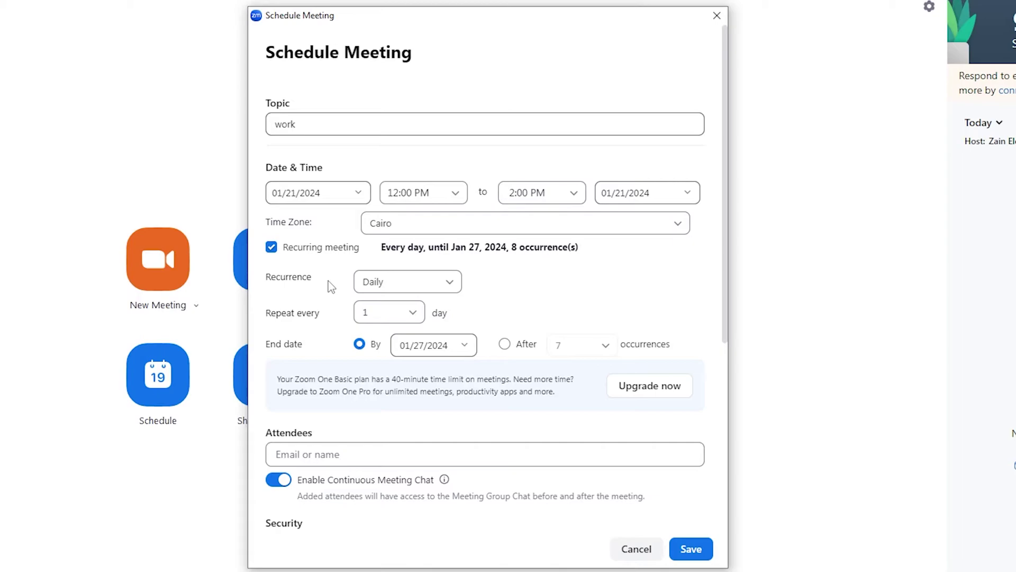
pyautogui.click(378, 284)
pyautogui.click(394, 311)
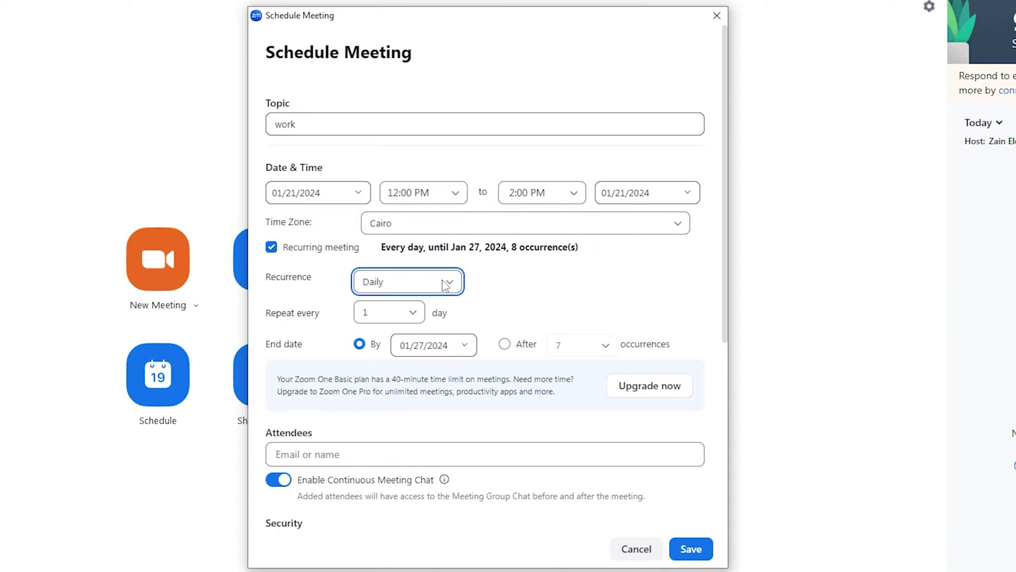
pyautogui.click(392, 282)
pyautogui.click(390, 311)
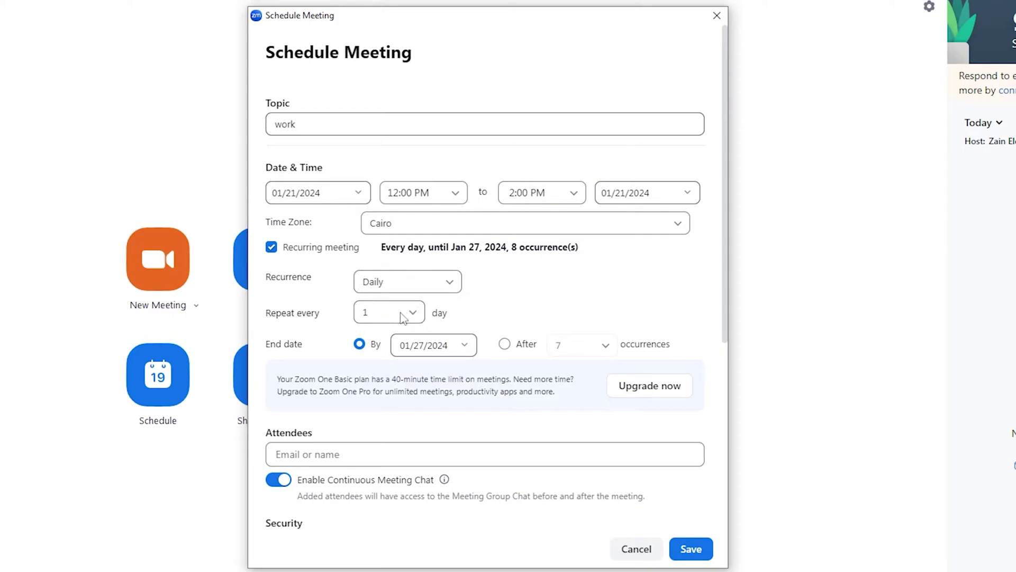
pyautogui.click(402, 320)
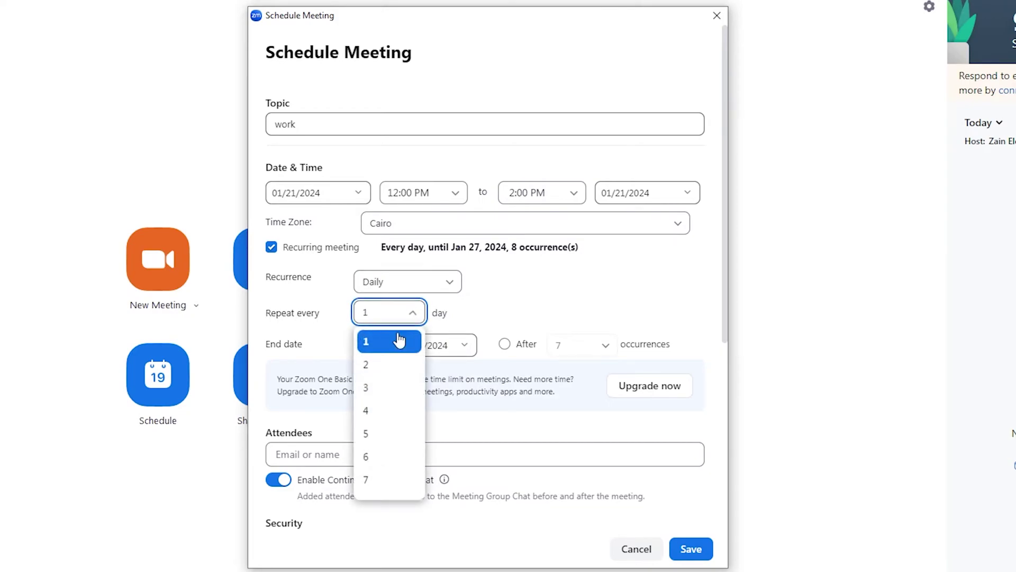
pyautogui.scroll(-2, 387, 418)
pyautogui.scroll(-3, 380, 465)
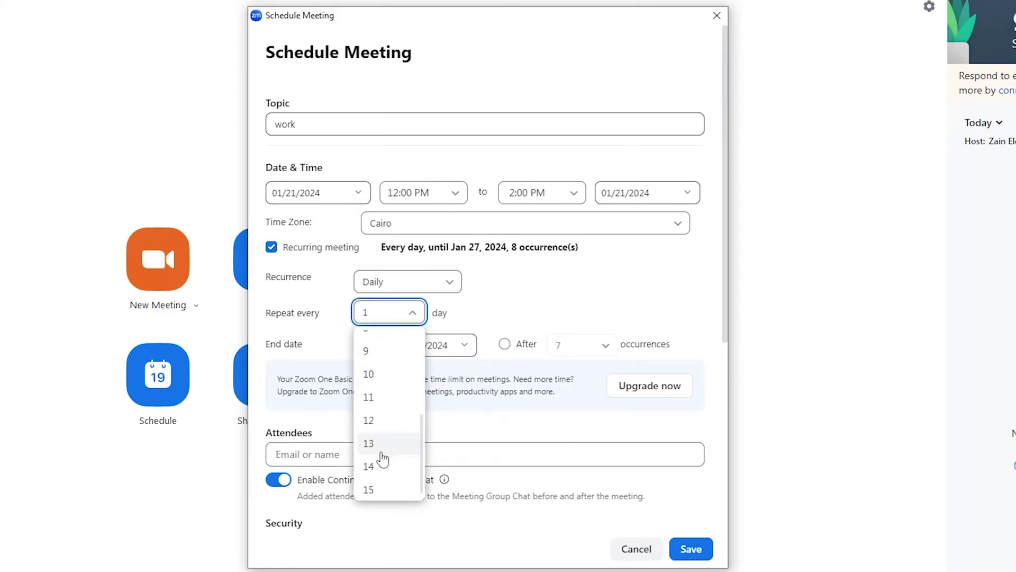
pyautogui.click(418, 316)
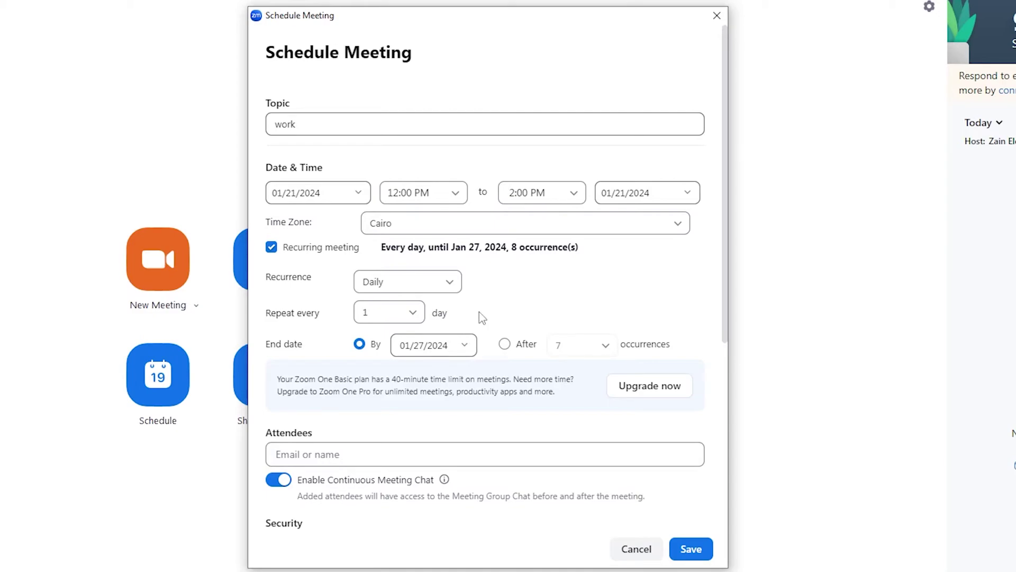
# Set the recurring meeting to end after 7 occurrences instead of by a date.
pyautogui.scroll(-2, 479, 312)
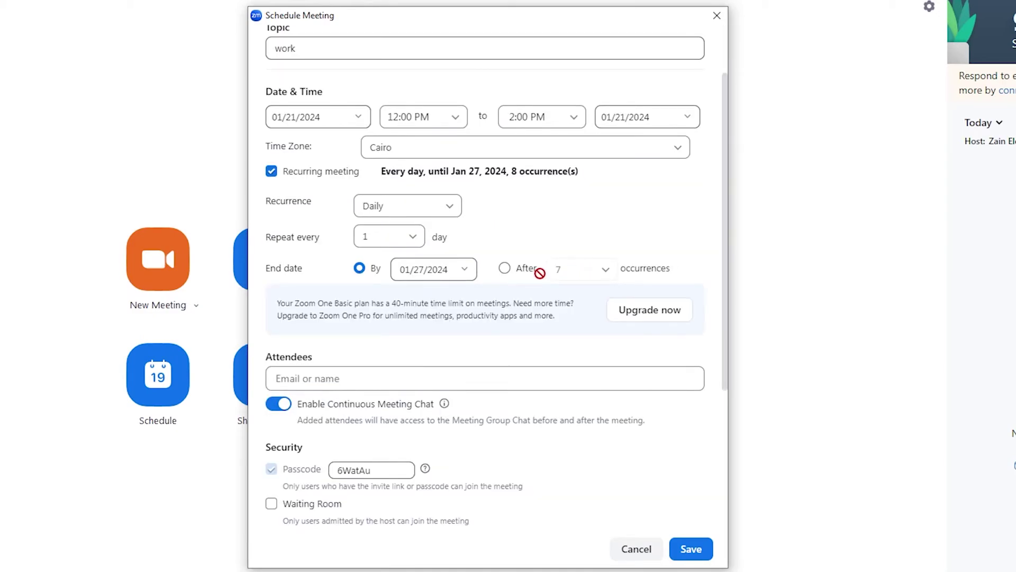
pyautogui.click(504, 269)
pyautogui.click(601, 269)
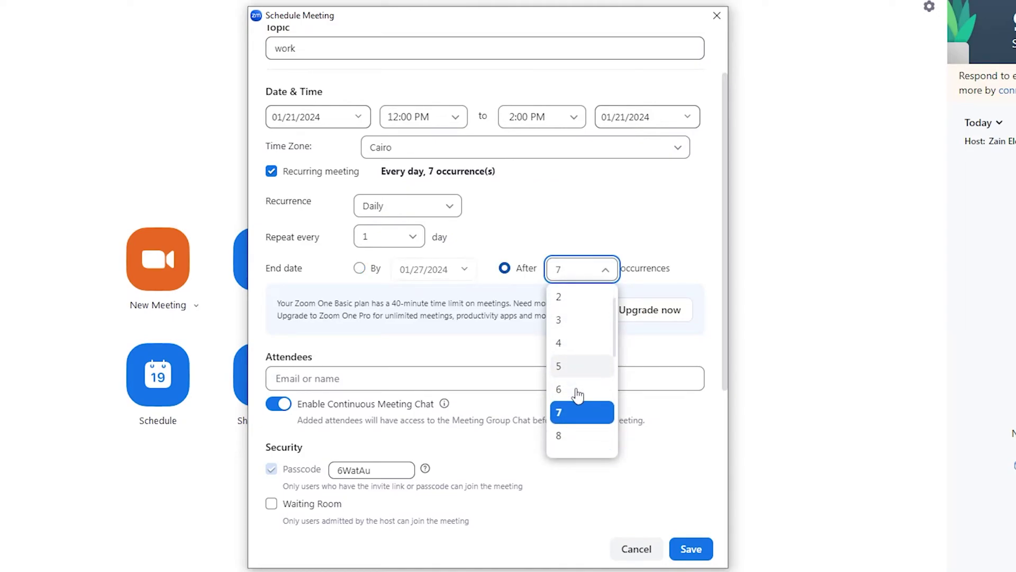
pyautogui.scroll(1, 583, 374)
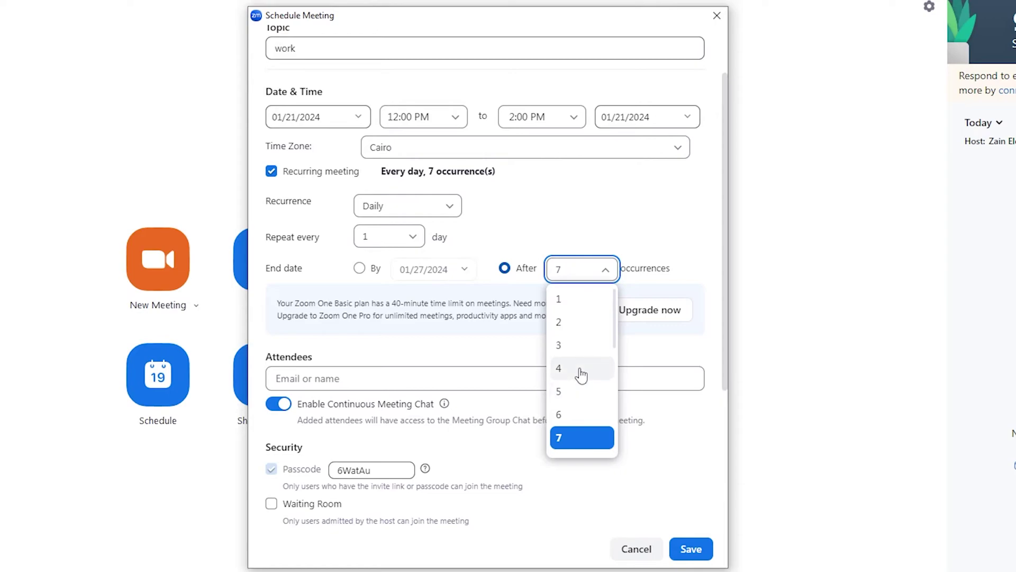
pyautogui.click(469, 295)
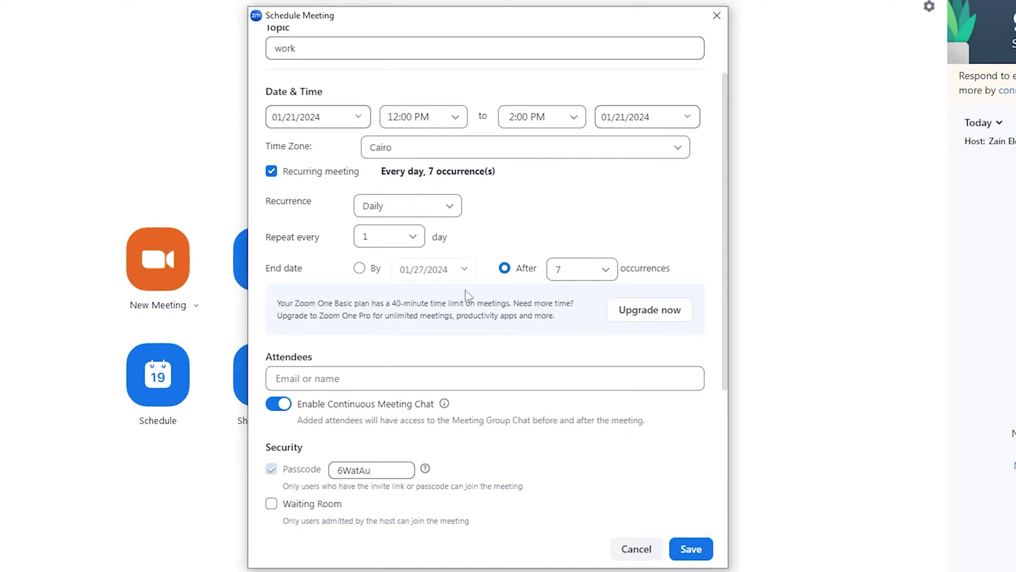
pyautogui.scroll(-2, 479, 304)
pyautogui.scroll(2, 482, 313)
pyautogui.scroll(-2, 481, 313)
pyautogui.scroll(3, 476, 319)
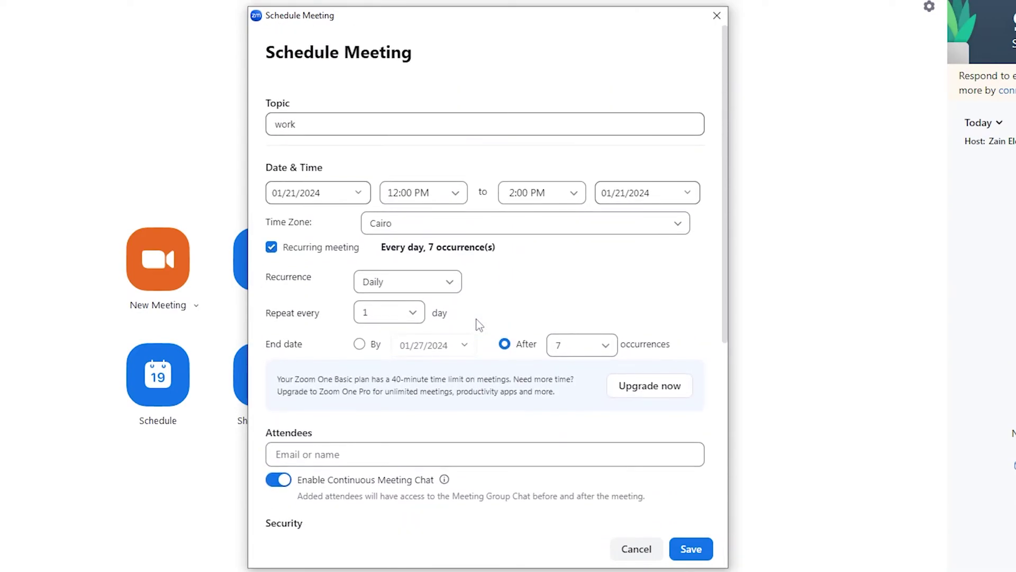
pyautogui.scroll(-6, 477, 320)
pyautogui.scroll(5, 485, 339)
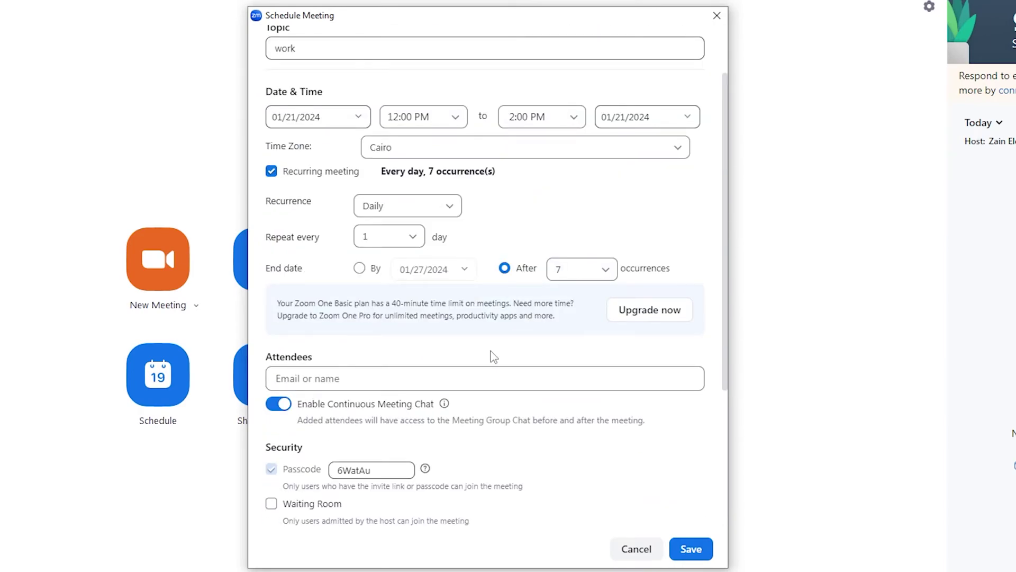
pyautogui.scroll(2, 491, 349)
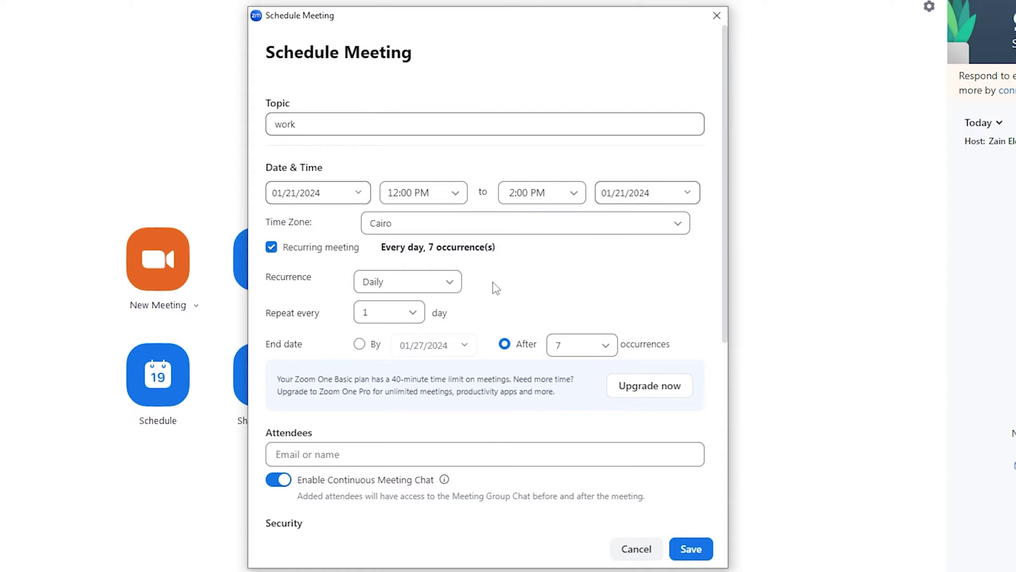
# Turn the host's video on and choose Other Calendars, leaving continuous meeting chat enabled.
pyautogui.scroll(-8, 477, 339)
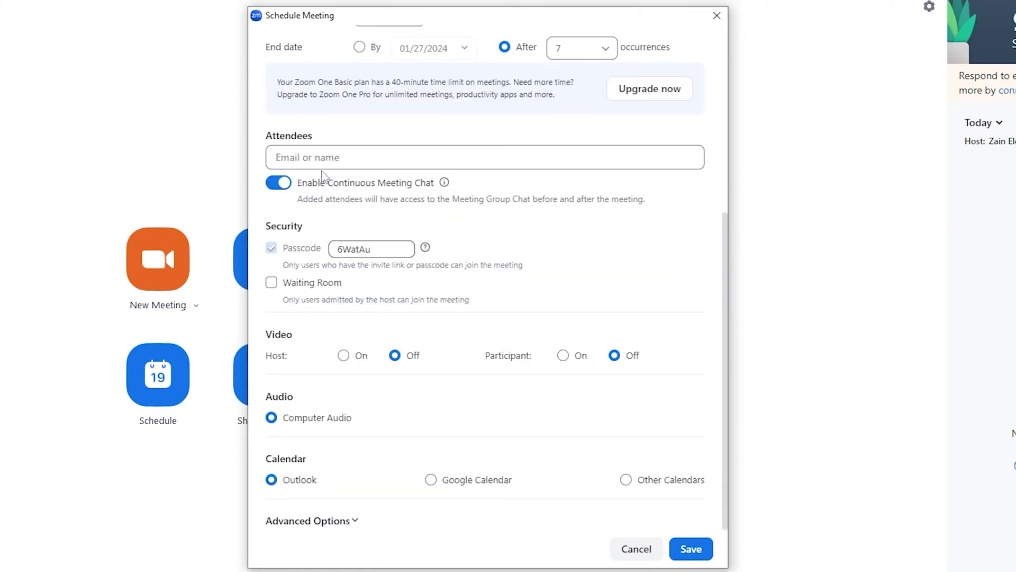
pyautogui.click(278, 190)
pyautogui.click(278, 189)
pyautogui.click(344, 357)
pyautogui.click(626, 481)
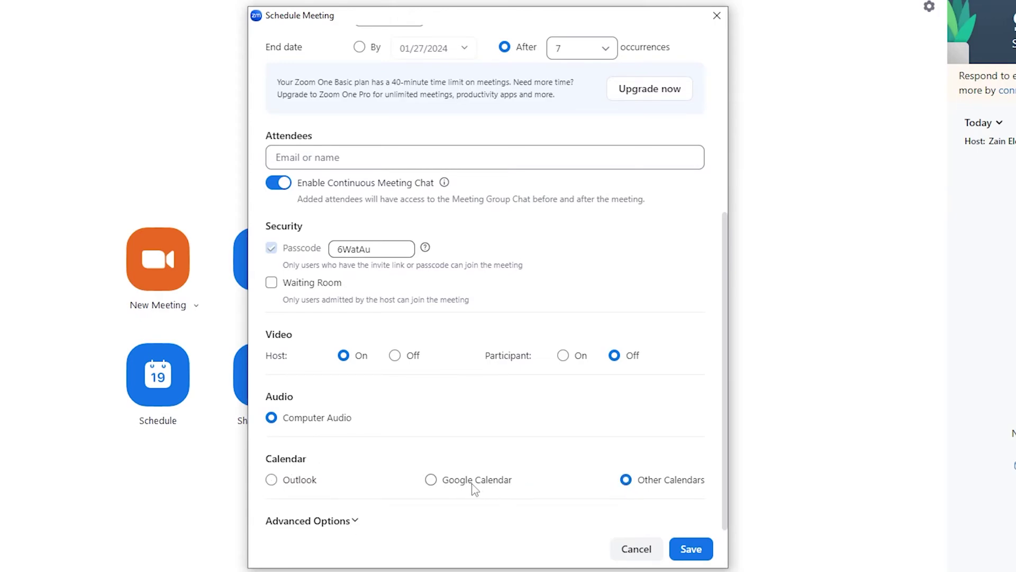
# In the advanced options, allow participants to join anytime and enable automatic recording on the local computer.
pyautogui.click(356, 521)
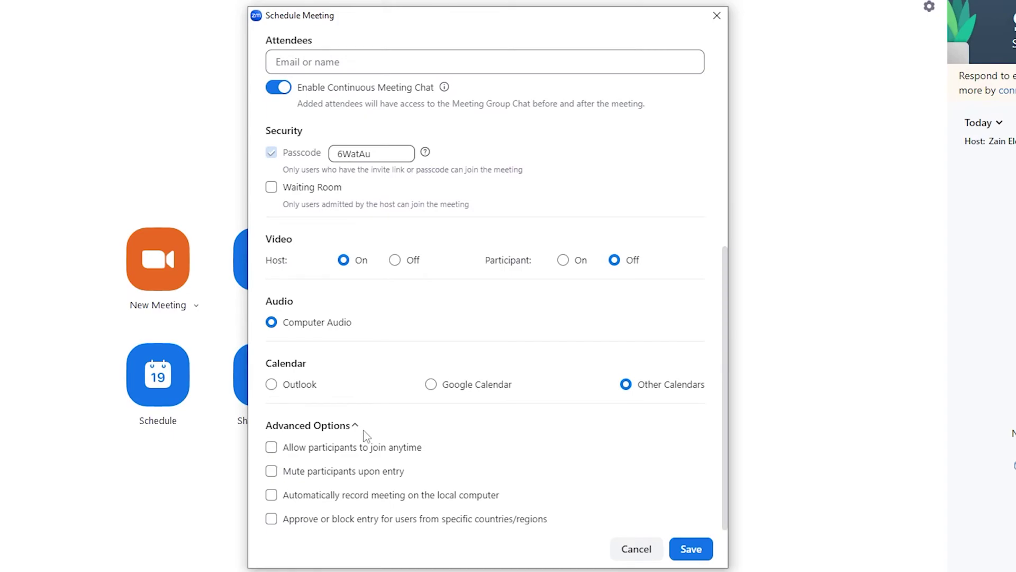
pyautogui.click(322, 453)
pyautogui.click(344, 500)
pyautogui.click(408, 520)
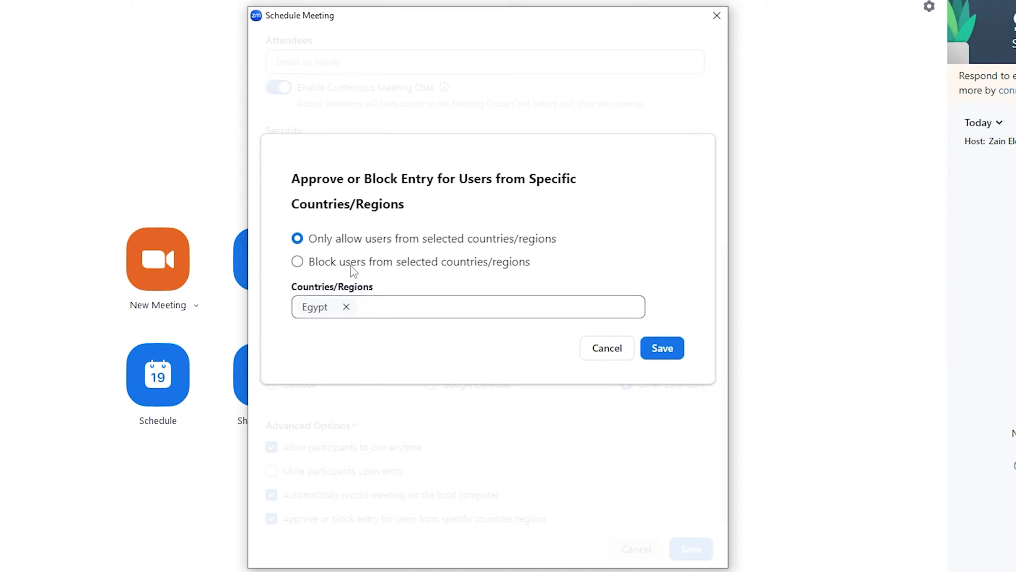
pyautogui.click(334, 264)
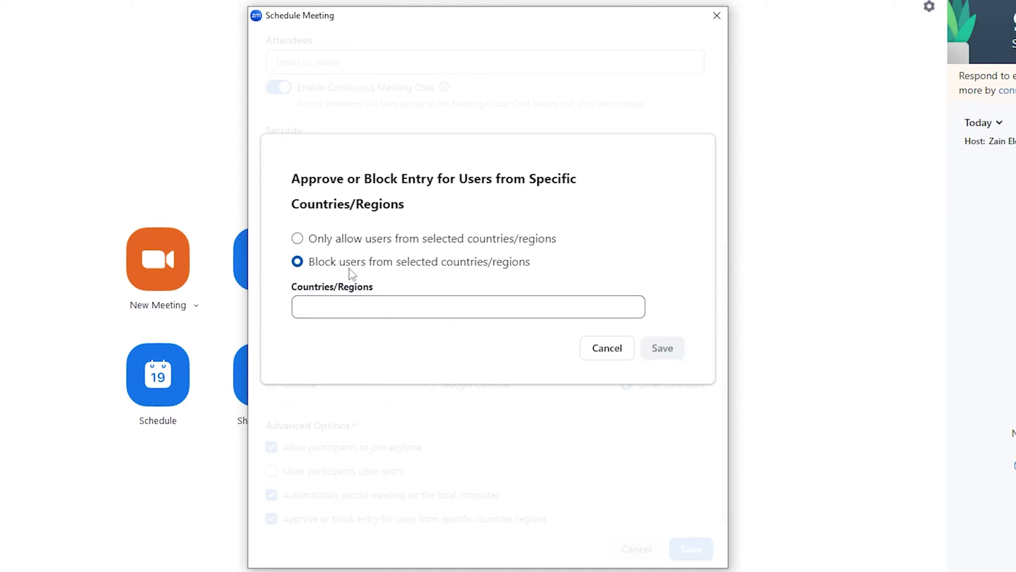
pyautogui.click(391, 307)
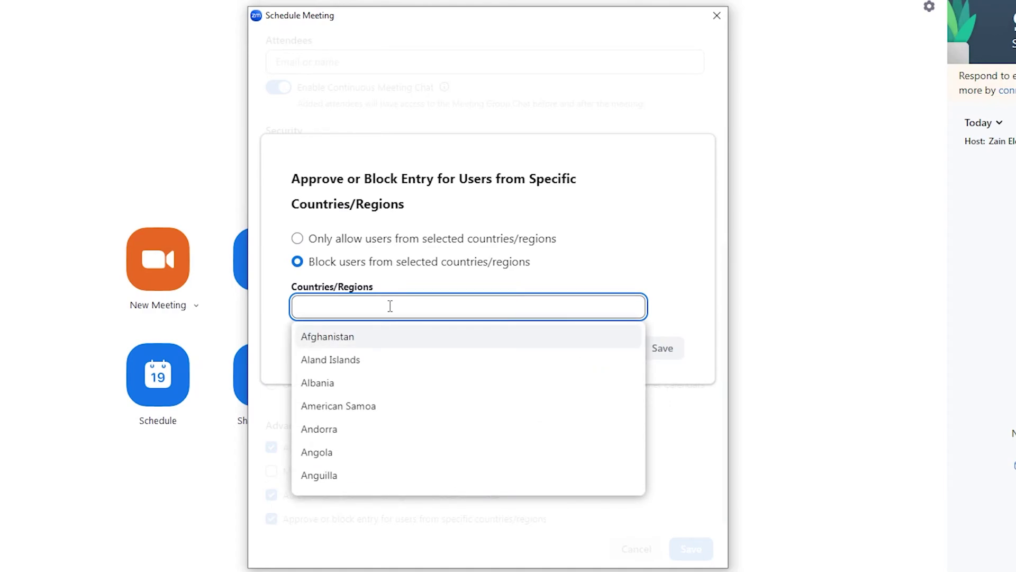
pyautogui.scroll(-3, 399, 344)
pyautogui.click(365, 418)
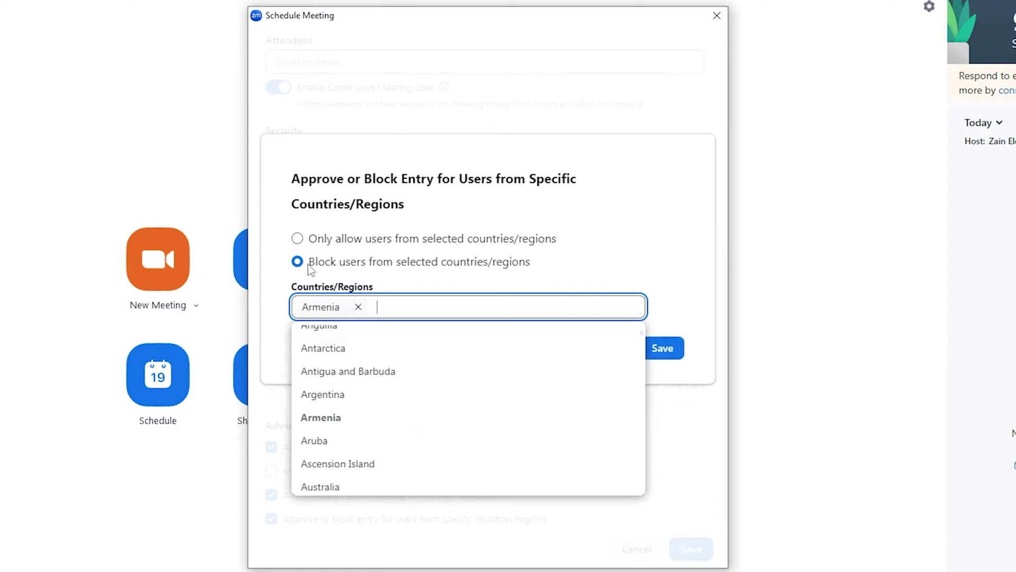
pyautogui.click(699, 431)
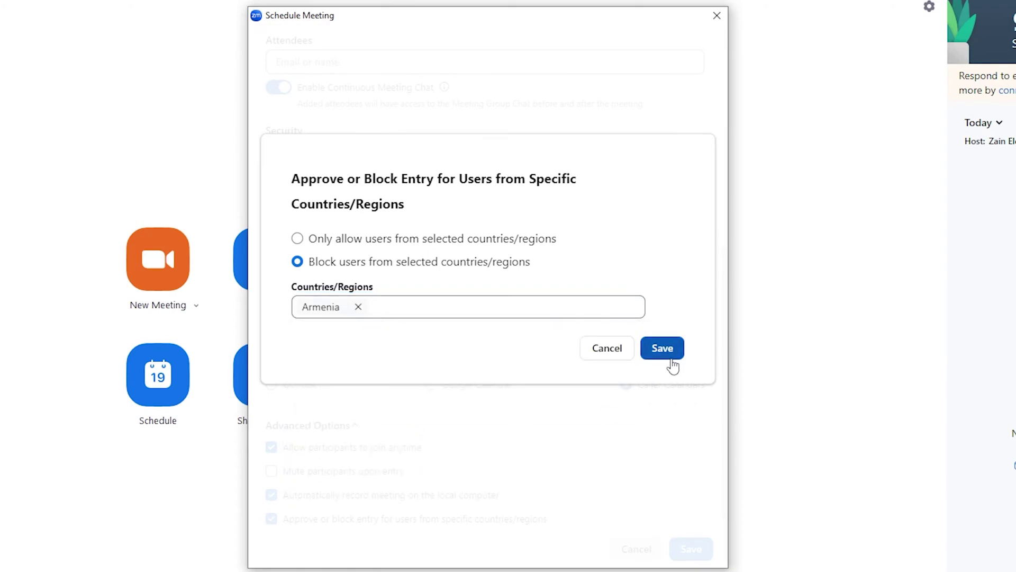
pyautogui.click(597, 355)
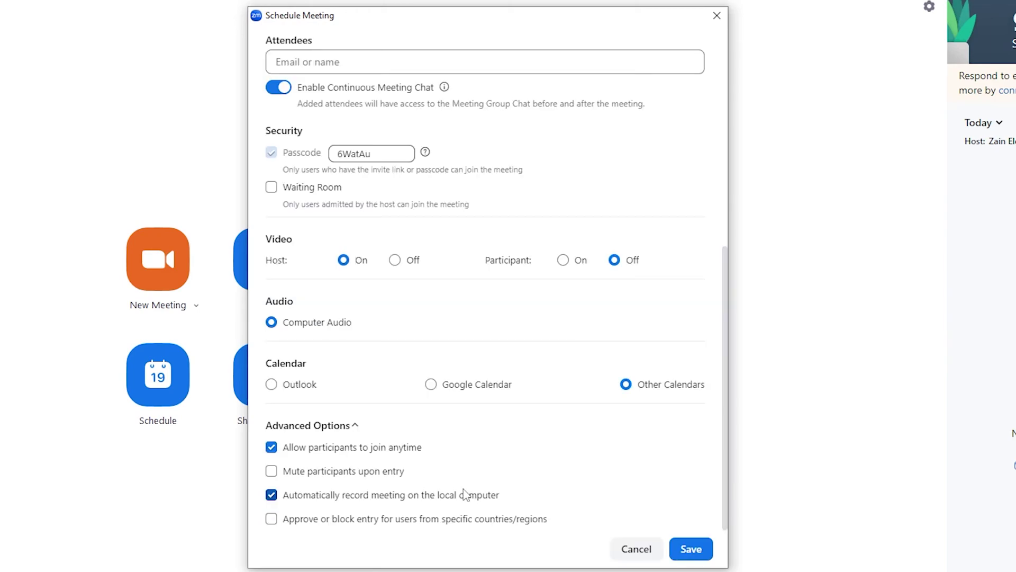
# Save the recurring meeting to schedule it with the chosen settings.
pyautogui.click(692, 550)
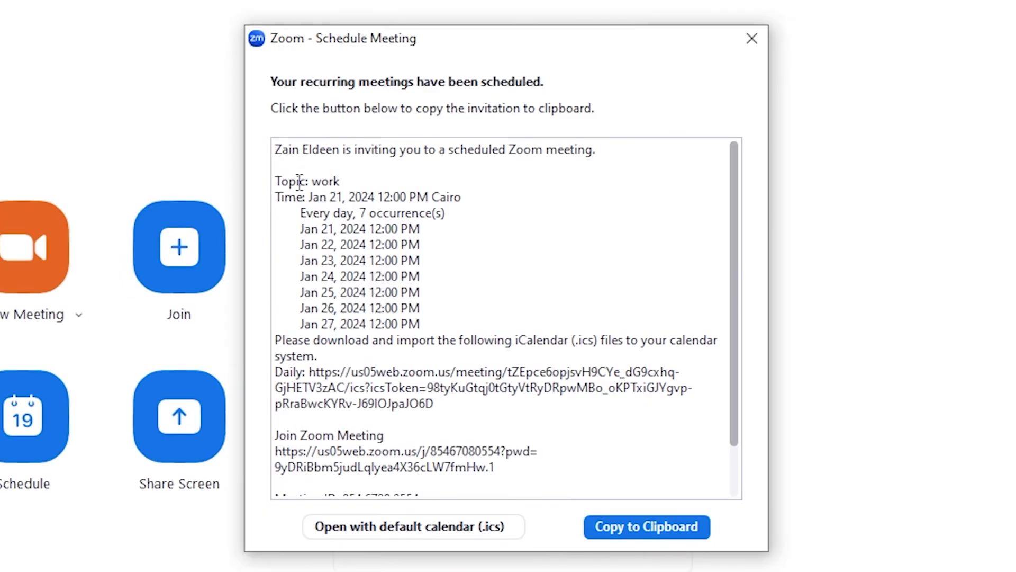
# Review the meeting invitation, including the topic, occurrence dates, daily calendar link, join link, meeting ID and passcode.
pyautogui.scroll(-2, 300, 183)
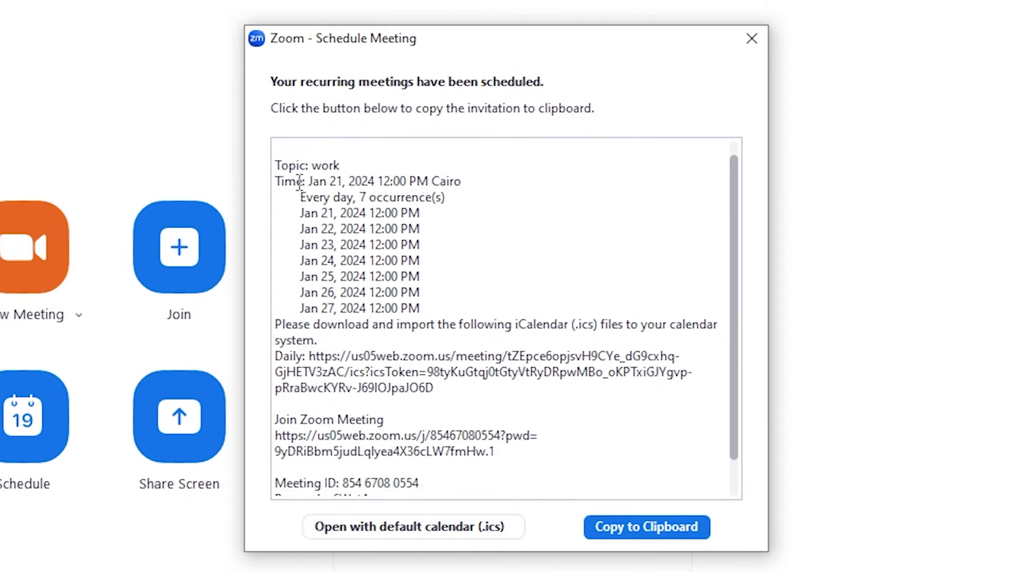
pyautogui.scroll(2, 300, 191)
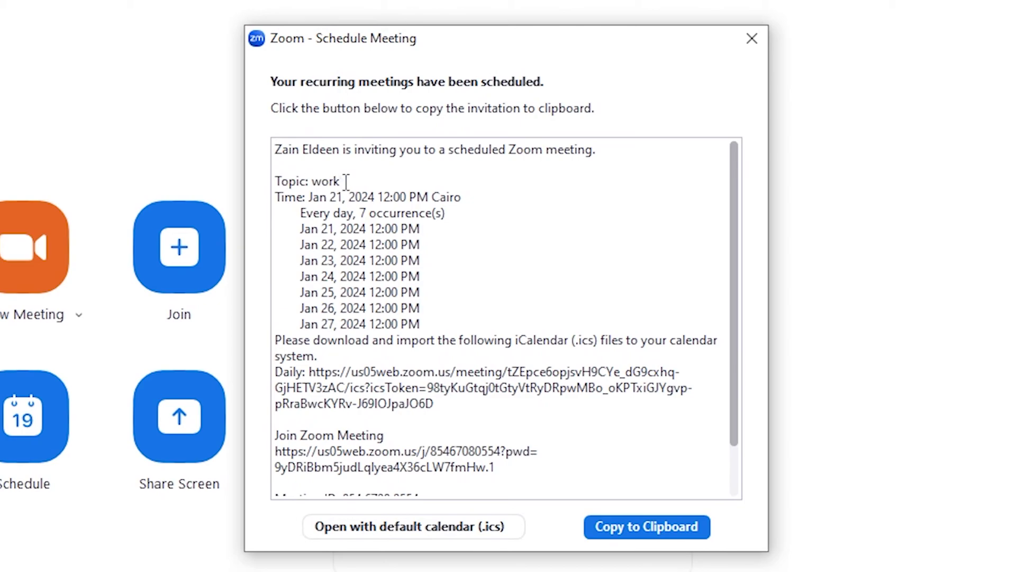
pyautogui.scroll(-1, 418, 189)
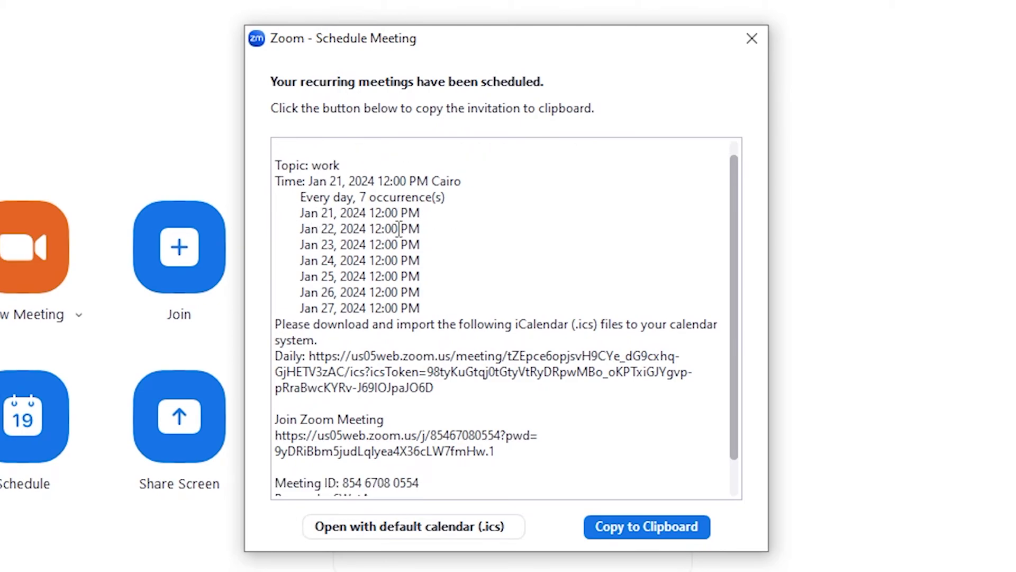
pyautogui.scroll(-1, 399, 231)
pyautogui.scroll(1, 397, 239)
pyautogui.scroll(-2, 330, 257)
pyautogui.doubleClick(296, 326)
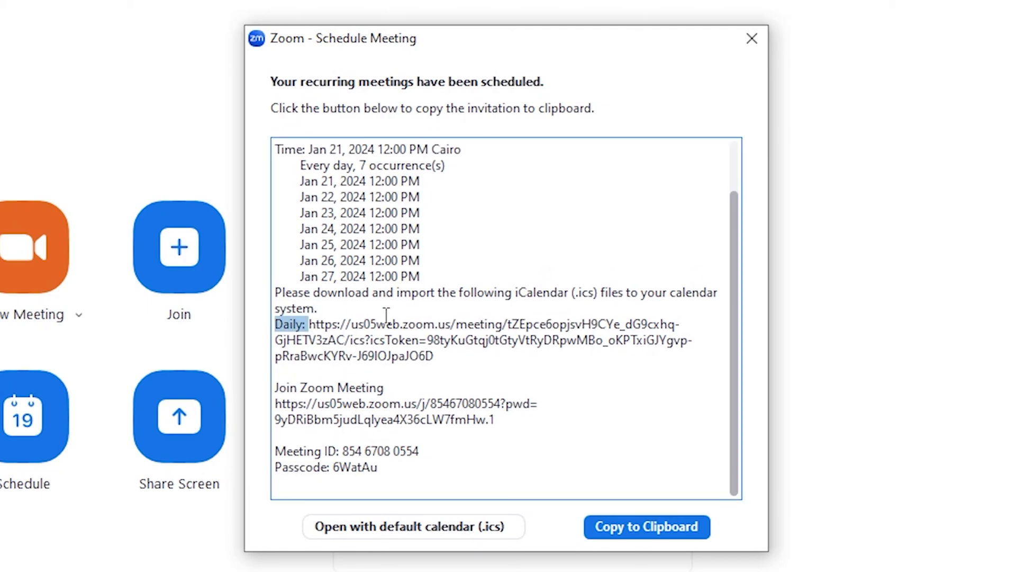
pyautogui.moveTo(308, 324); pyautogui.dragTo(586, 359)
pyautogui.click(567, 381)
pyautogui.scroll(-1, 358, 411)
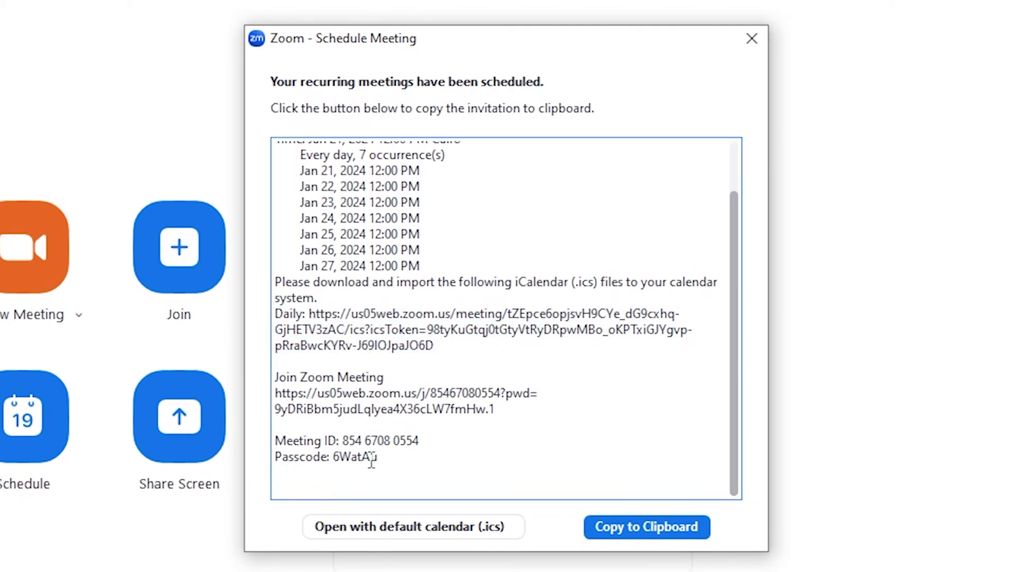
# Copy the meeting invitation to the clipboard and paste it into the empty New Text Document in Notepad.
pyautogui.click(627, 529)
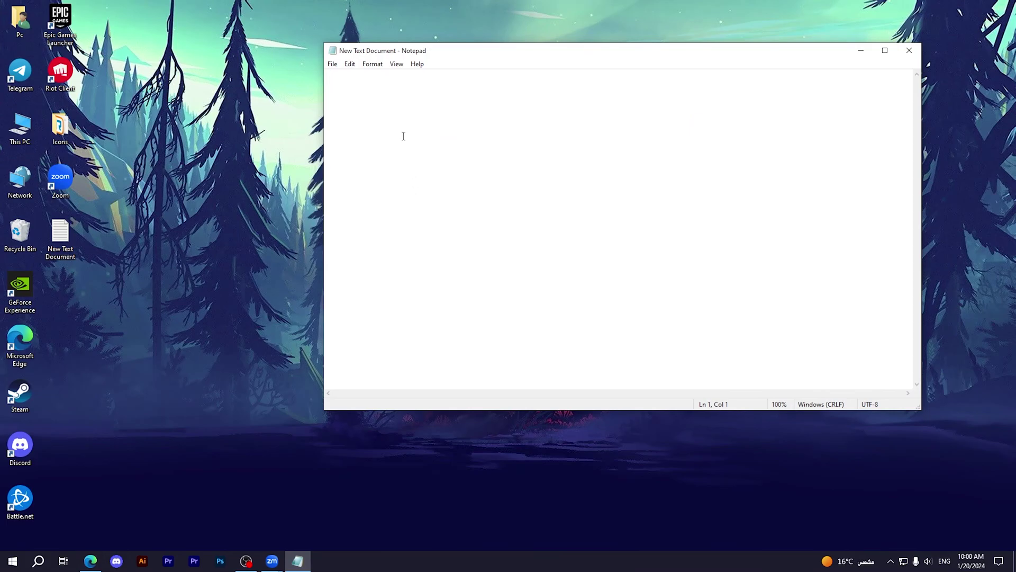
pyautogui.hotkey('ctrl', 'v')
# Read through the pasted invitation from its topic to its passcode, and minimize the Notepad window.
pyautogui.scroll(3, 453, 293)
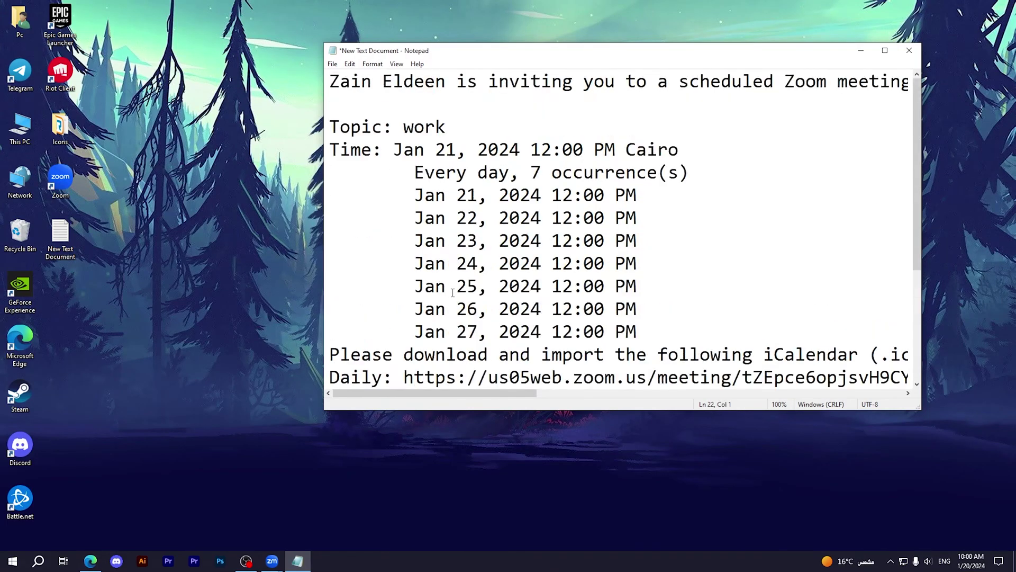
pyautogui.scroll(-3, 453, 293)
pyautogui.scroll(3, 453, 293)
pyautogui.scroll(-3, 453, 293)
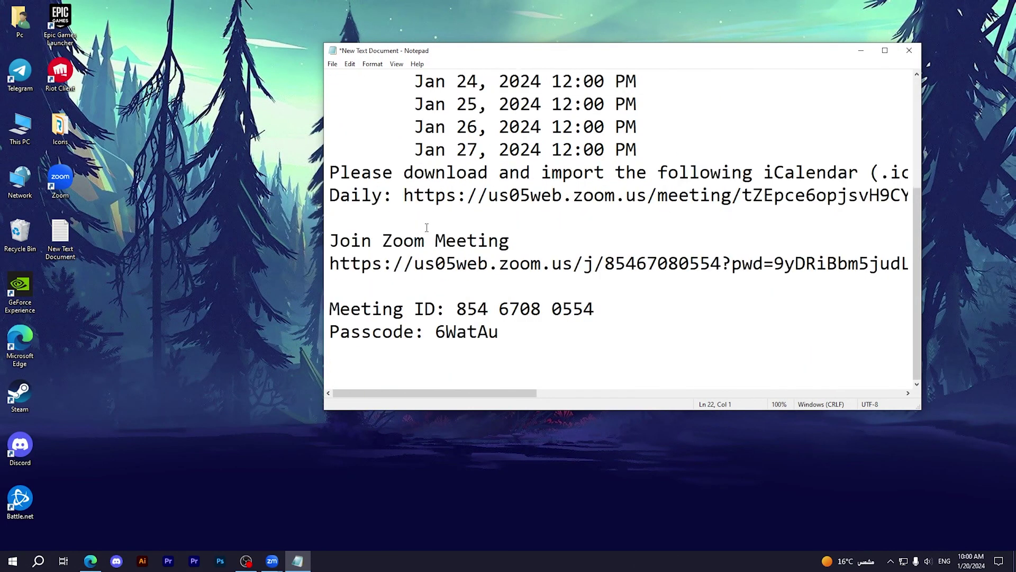
pyautogui.scroll(2, 443, 223)
pyautogui.scroll(-2, 442, 222)
pyautogui.scroll(3, 443, 223)
pyautogui.click(298, 561)
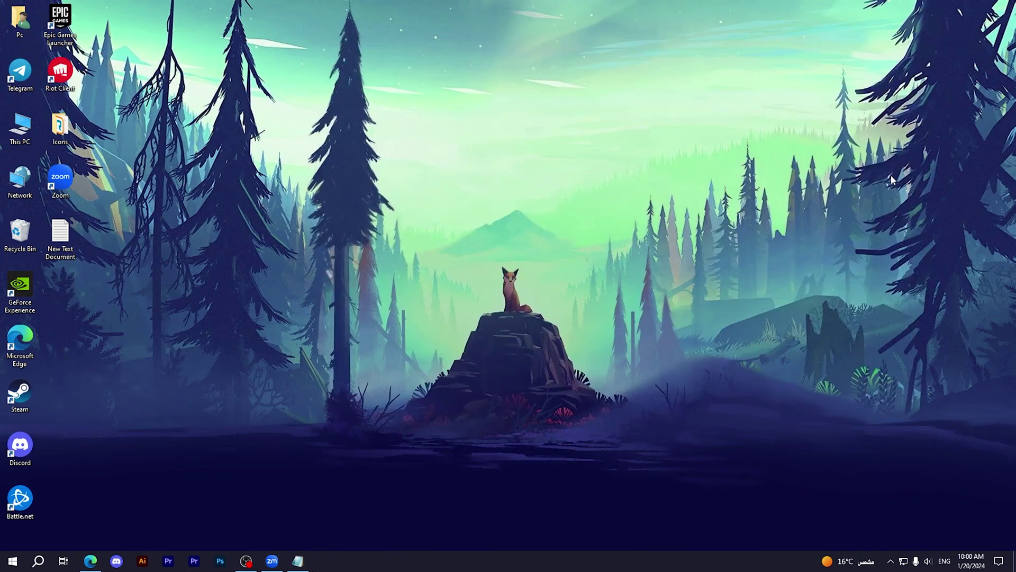